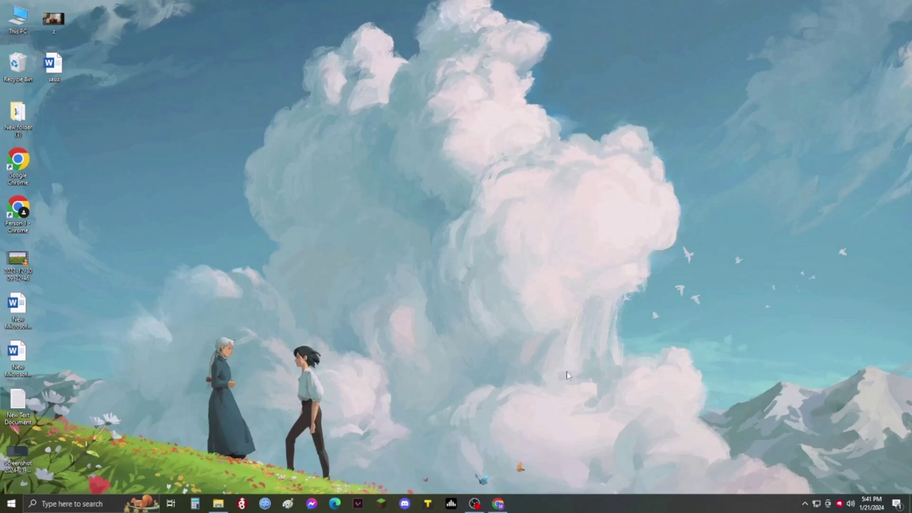
- Install Paper/Bukkit version 1.20.1 as the Aternos server software
{"action": "left_click", "coordinate": [497, 503]}
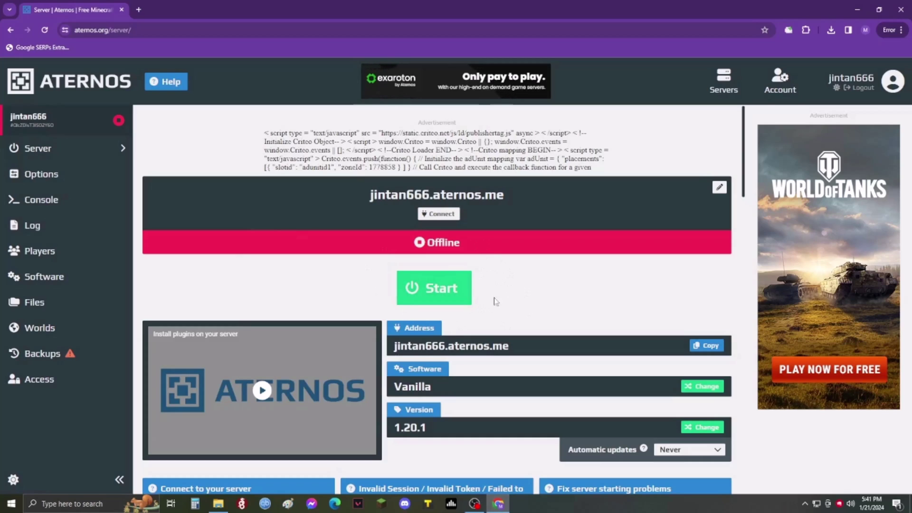
{"action": "left_click", "coordinate": [71, 276]}
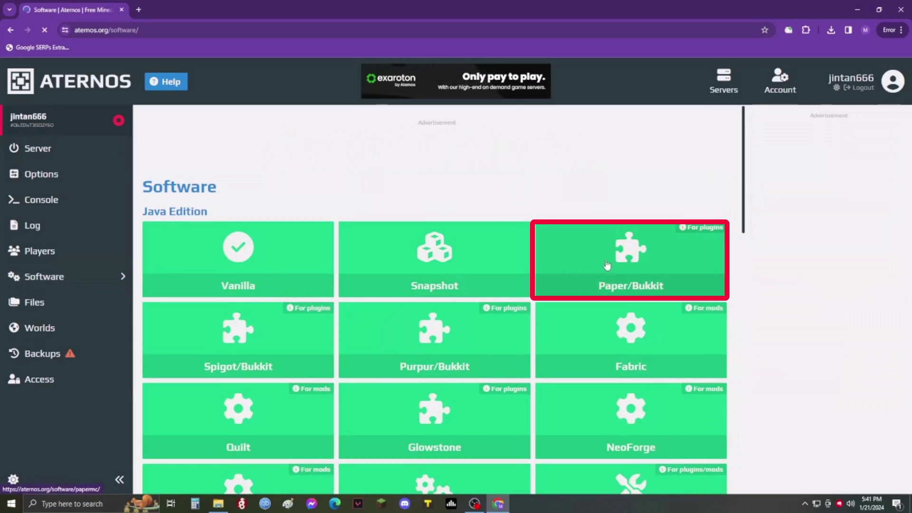
{"action": "left_click", "coordinate": [618, 267]}
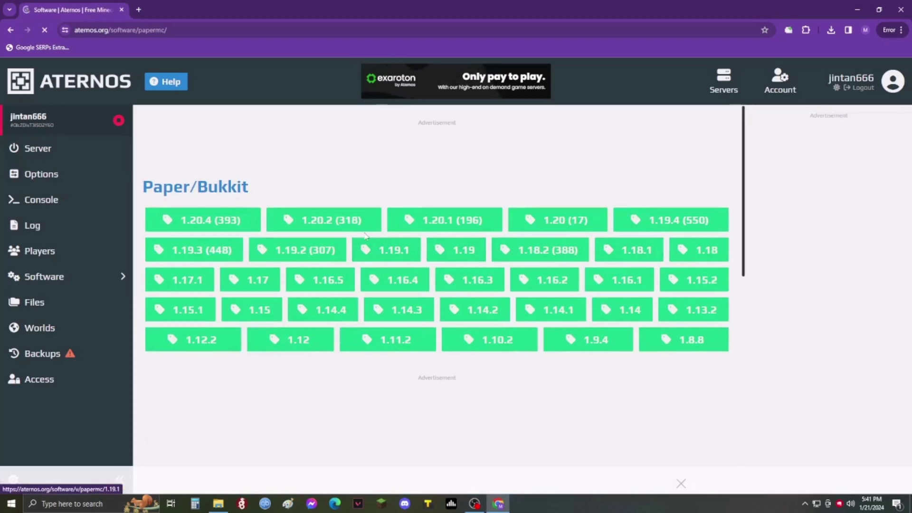
{"action": "left_click", "coordinate": [434, 227]}
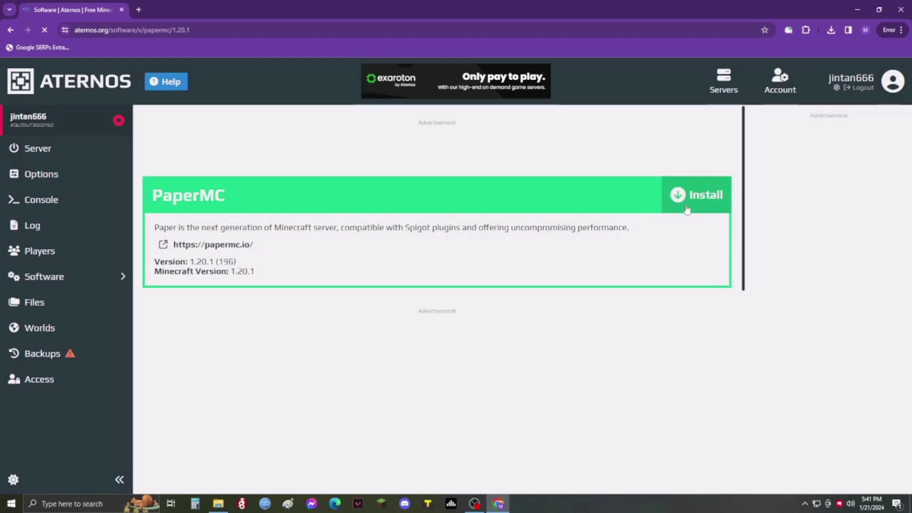
{"action": "left_click", "coordinate": [697, 197]}
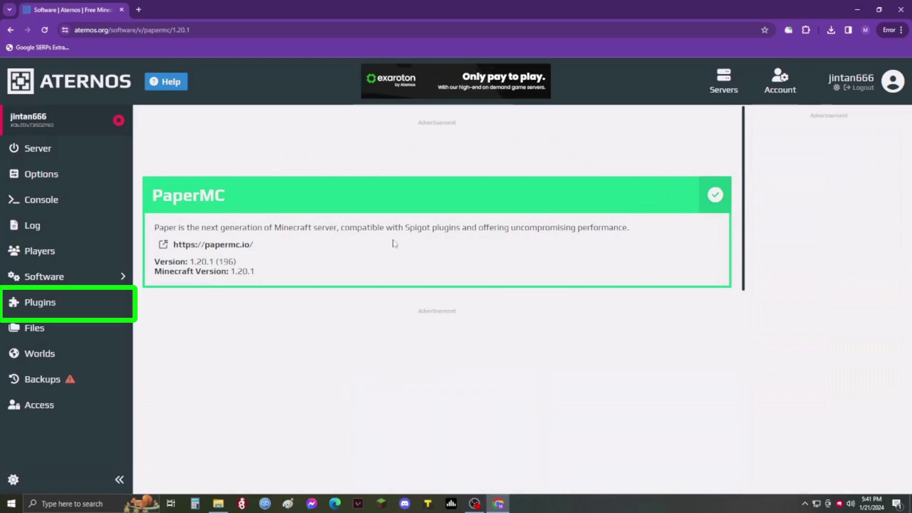
- Install Modrinth's Simple Voice Chat 2.4.30 plugin and open its modrinth.com project page
{"action": "left_click", "coordinate": [35, 307]}
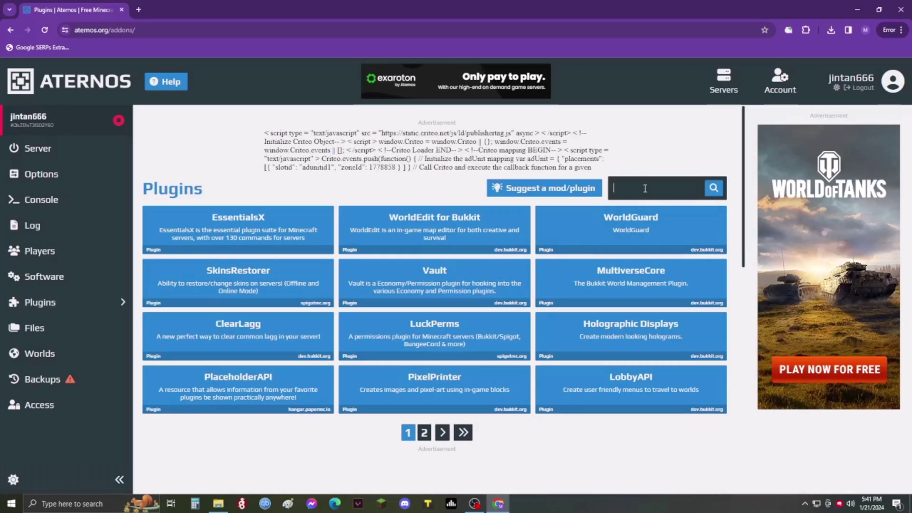
{"action": "type", "text": "simplevoi"}
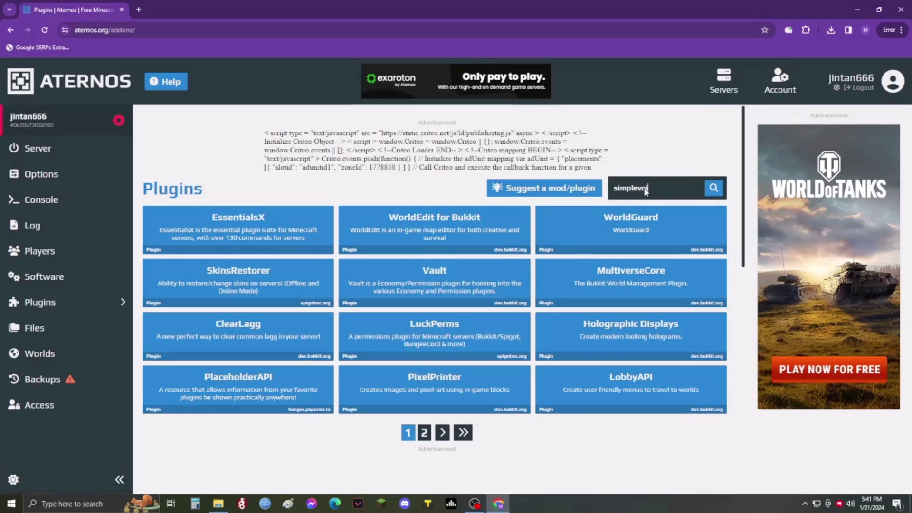
{"action": "type", "text": "cechat"}
{"action": "key", "text": "Return"}
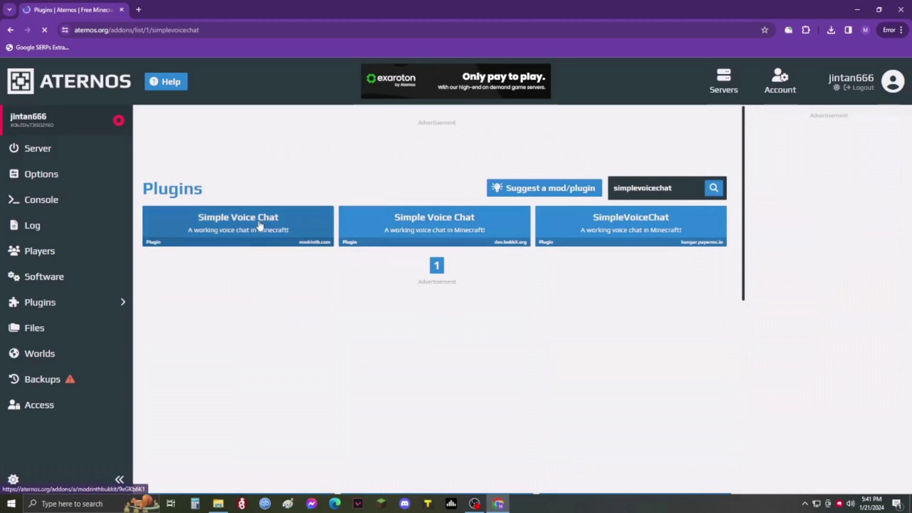
{"action": "left_click", "coordinate": [260, 224]}
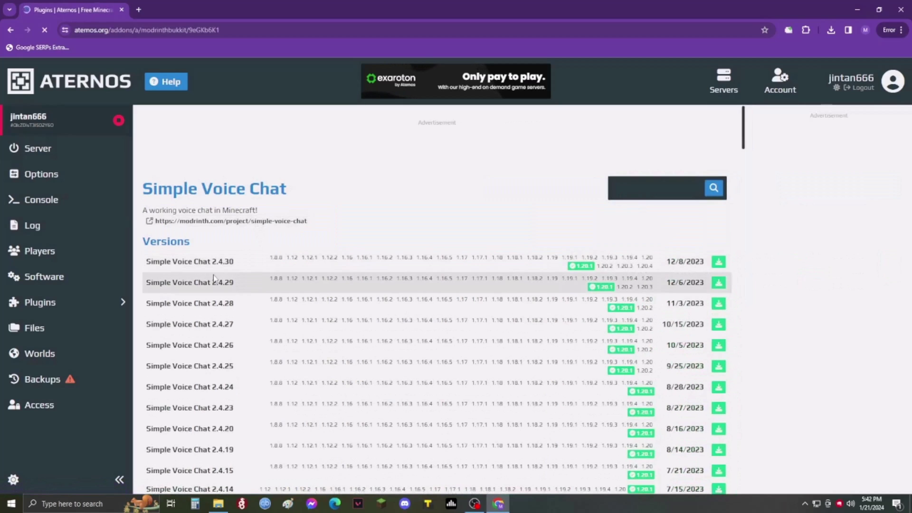
{"action": "left_click", "coordinate": [720, 265]}
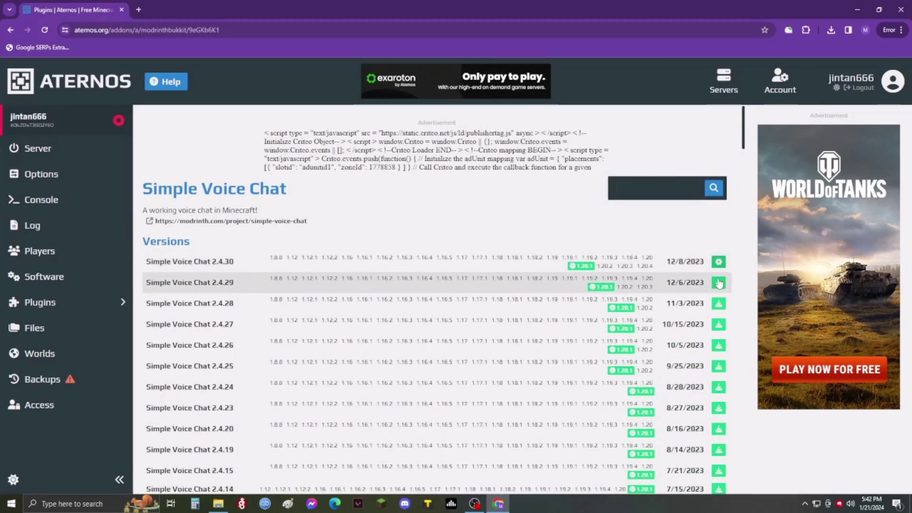
{"action": "left_click", "coordinate": [285, 225]}
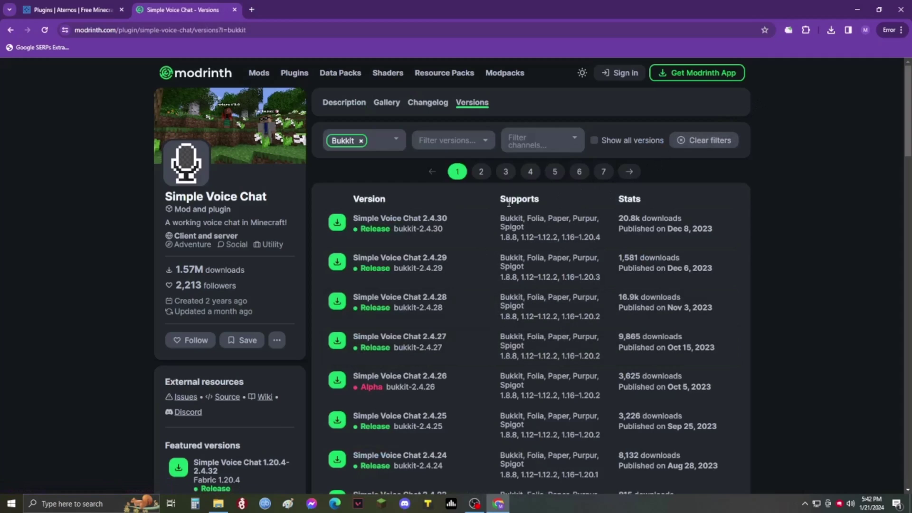
- Download the Bukkit jar of Simple Voice Chat 2.4.30, then return to Aternos
{"action": "left_click", "coordinate": [339, 223]}
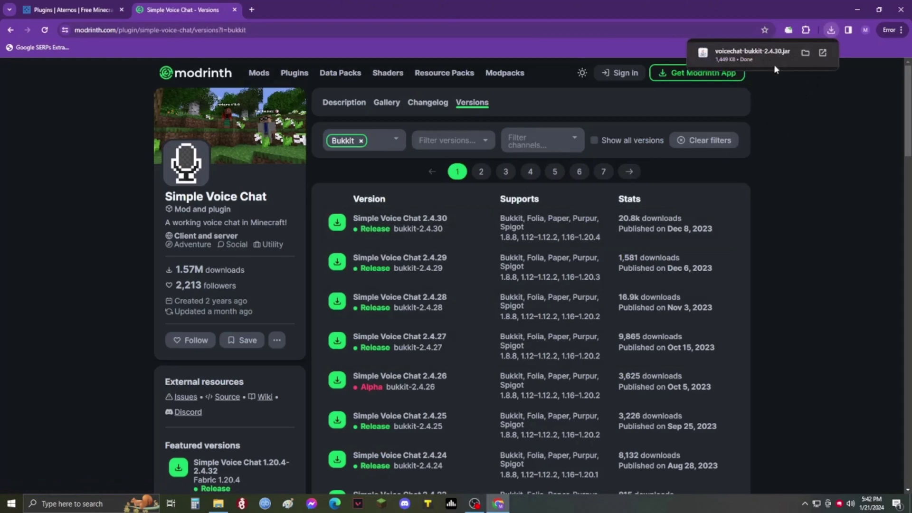
{"action": "left_click", "coordinate": [100, 5]}
{"action": "type", "text": "luckperm"}
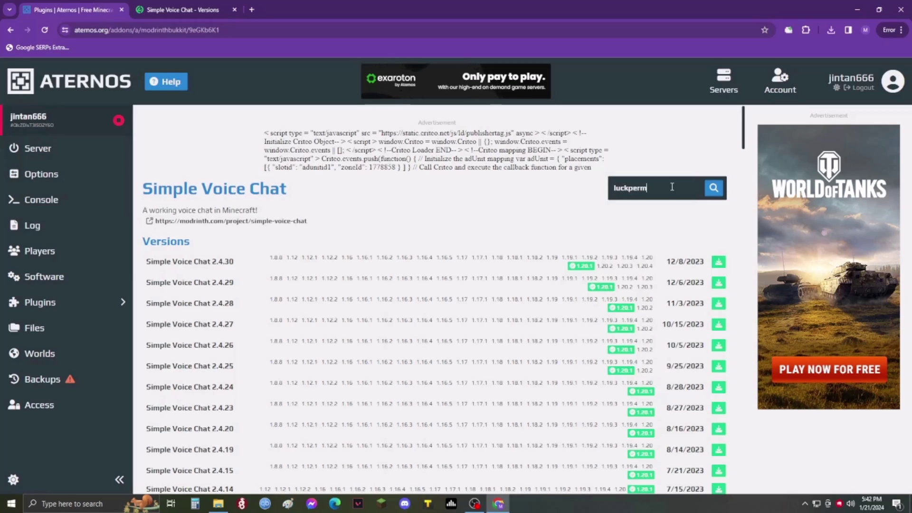
- Find LuckPerms in the plugin search and install version 5.4.102
{"action": "key", "text": "Return"}
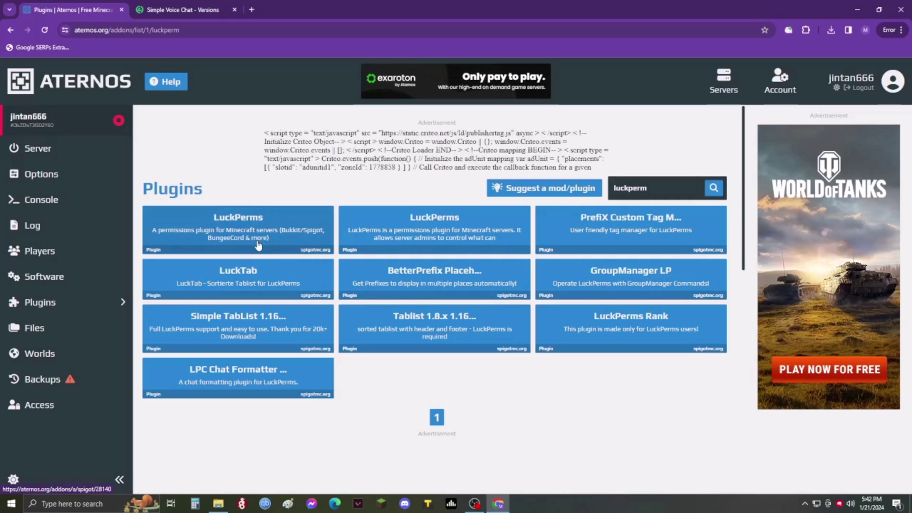
{"action": "left_click", "coordinate": [257, 244]}
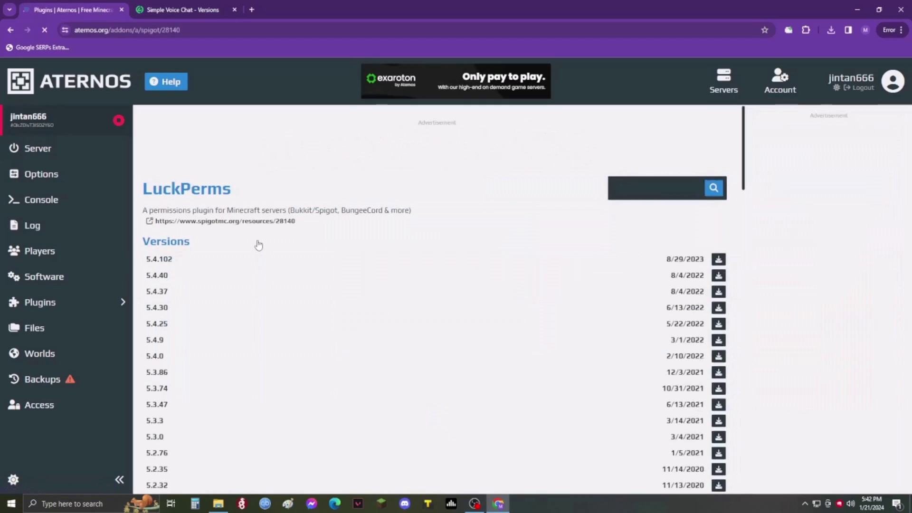
{"action": "left_click", "coordinate": [718, 259]}
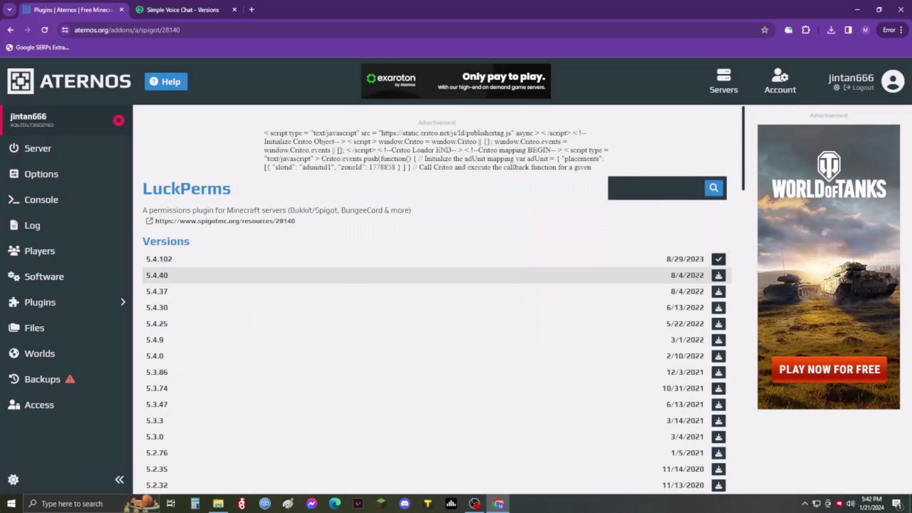
- Start the server, accept the Minecraft EULA, and copy the online server's address
{"action": "left_click", "coordinate": [37, 149]}
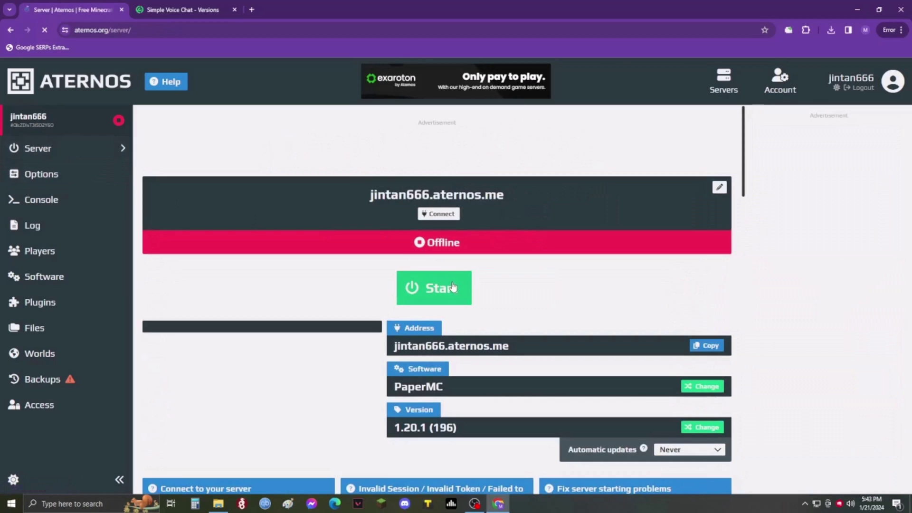
{"action": "left_click", "coordinate": [432, 295]}
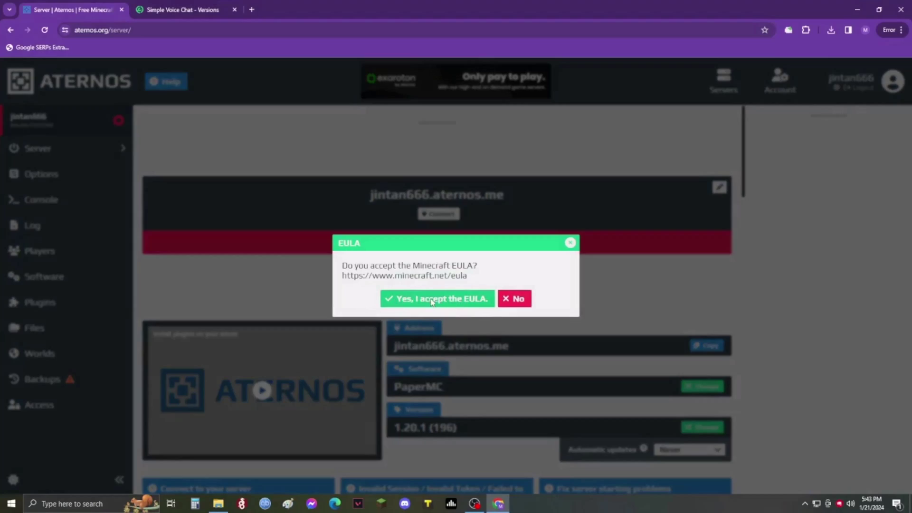
{"action": "left_click", "coordinate": [461, 304]}
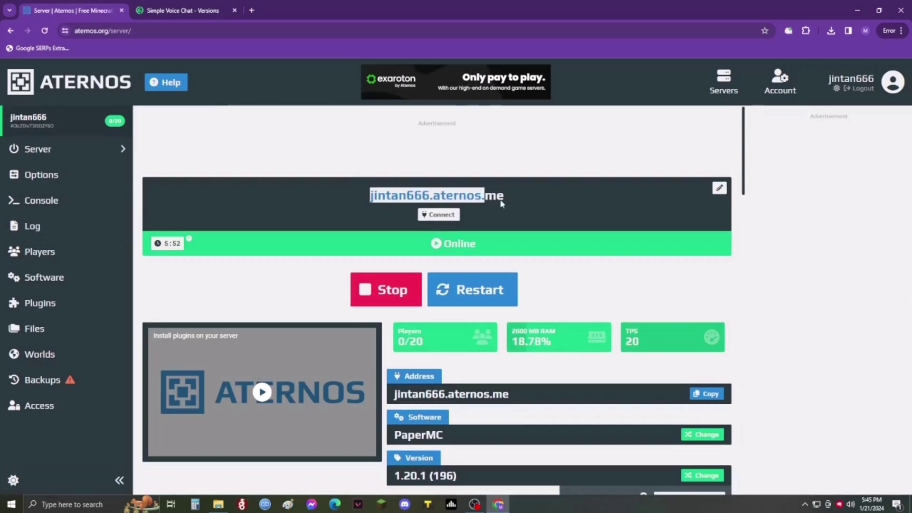
{"action": "left_click_drag", "start_coordinate": [369, 195], "coordinate": [509, 200]}
{"action": "key", "text": "ctrl+c"}
{"action": "left_click", "coordinate": [99, 330]}
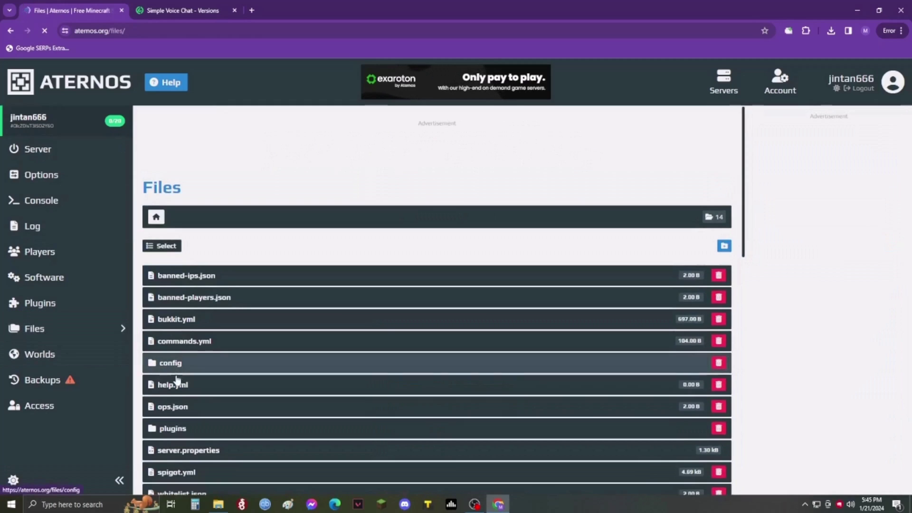
- Paste the server address after bind_address= in plugins/voicechat/voicechat-server.properties and save
{"action": "left_click", "coordinate": [181, 429]}
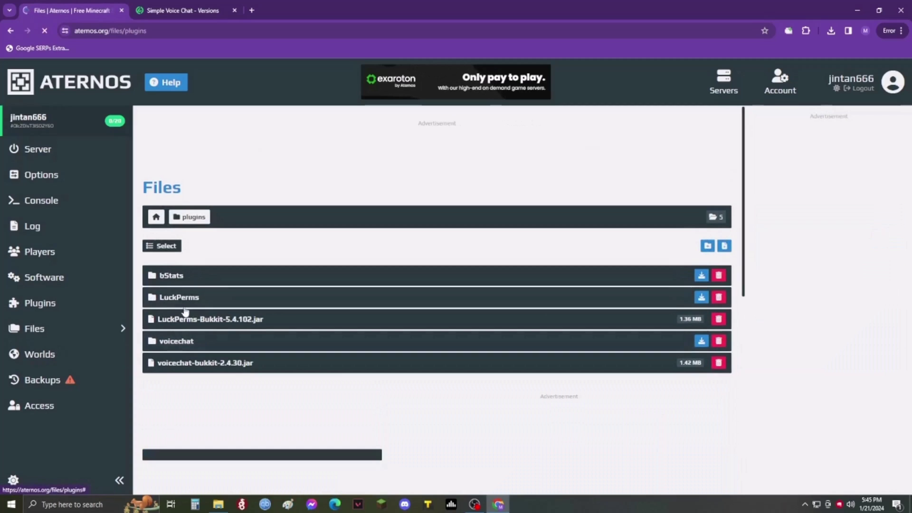
{"action": "left_click", "coordinate": [187, 350]}
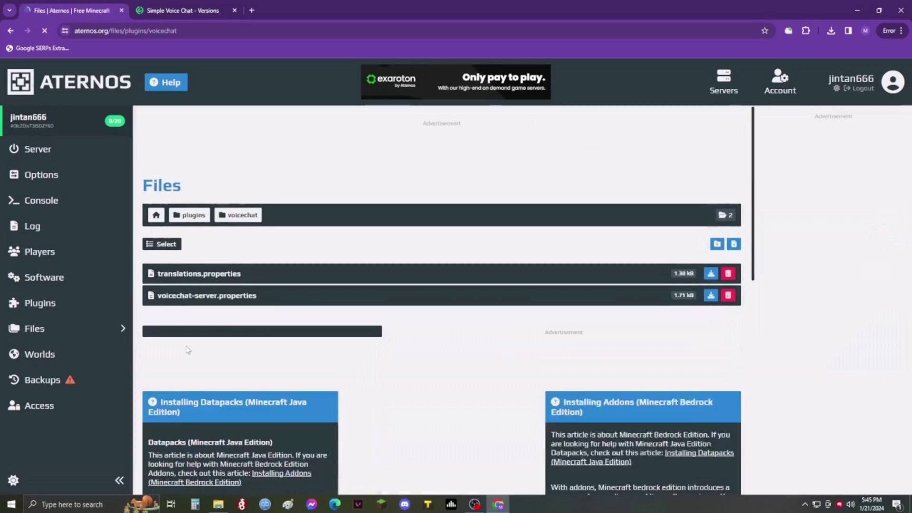
{"action": "left_click", "coordinate": [193, 301]}
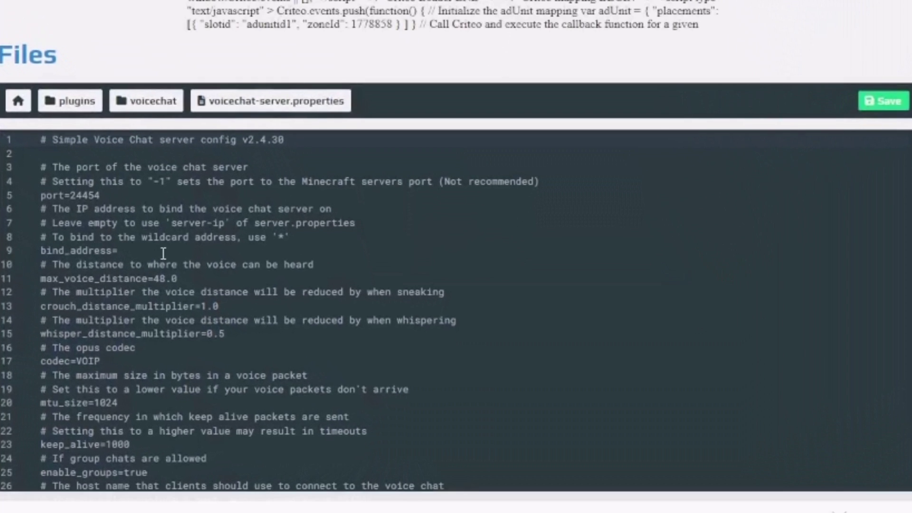
{"action": "left_click", "coordinate": [160, 252]}
{"action": "key", "text": "ctrl+v"}
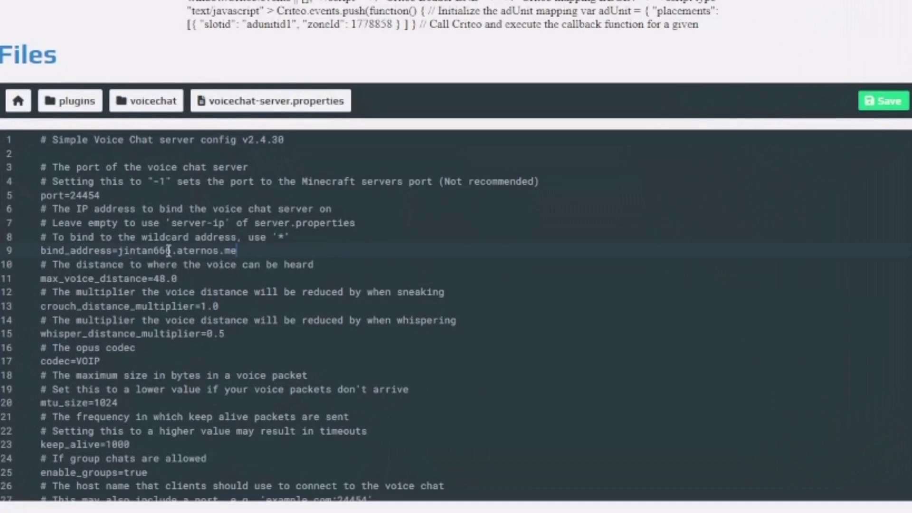
{"action": "left_click", "coordinate": [889, 102]}
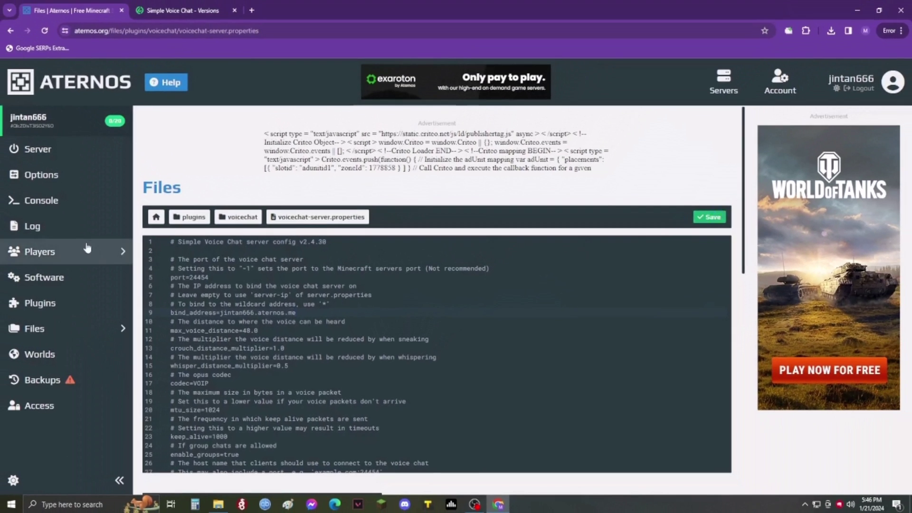
- Run lp editor in the console and open the generated luckperms.net editor link
{"action": "left_click", "coordinate": [44, 209]}
{"action": "type", "text": "lp editor"}
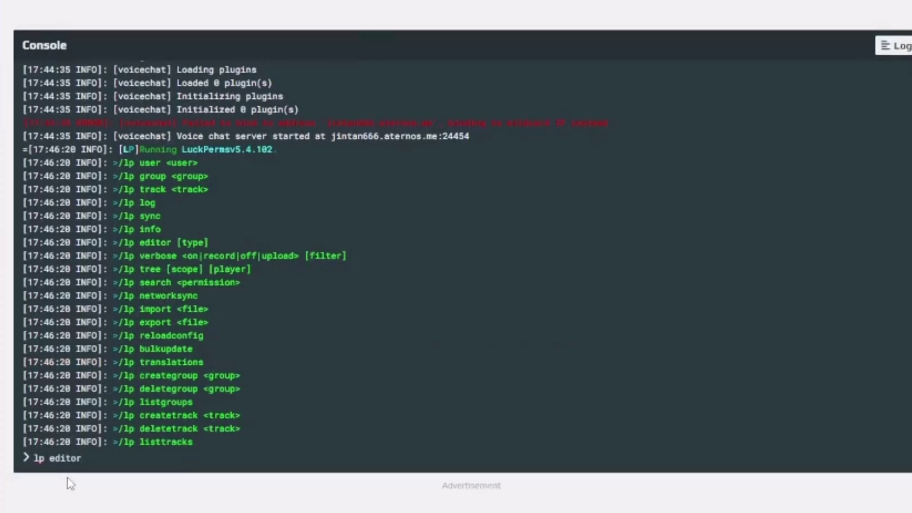
{"action": "key", "text": "Return"}
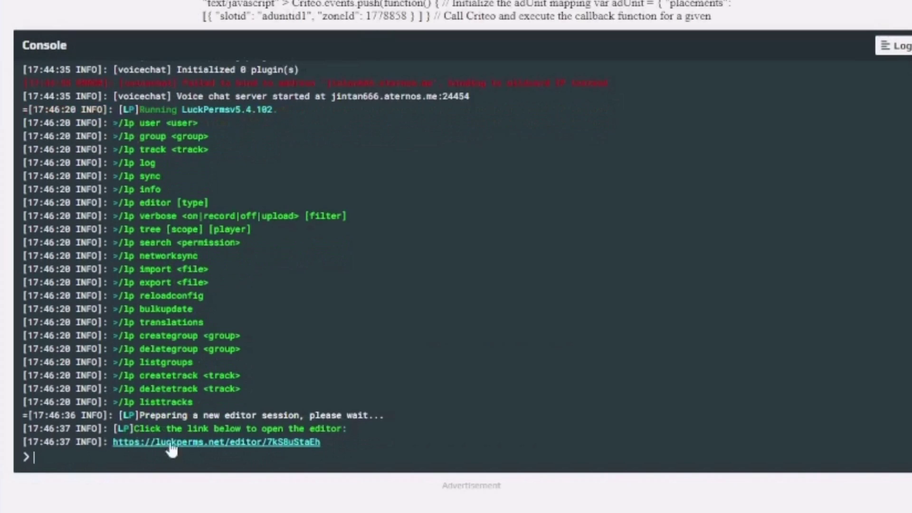
{"action": "left_click", "coordinate": [166, 442]}
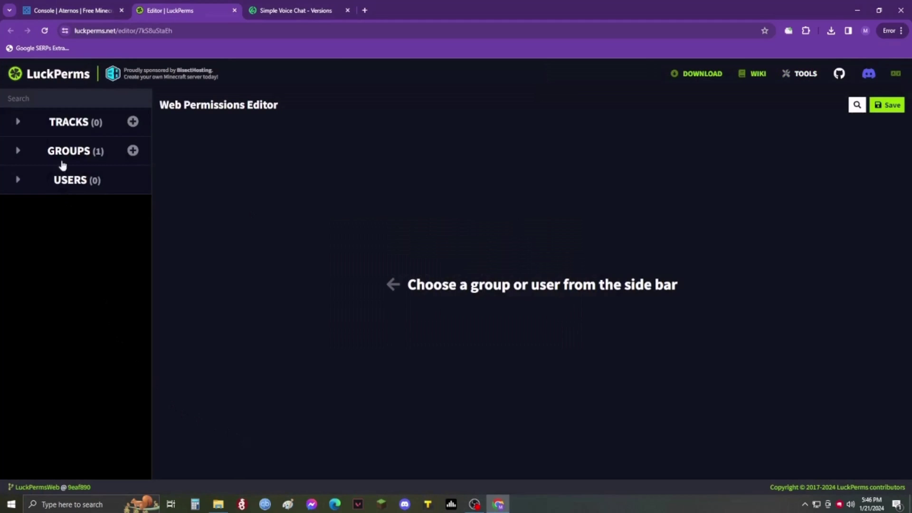
- Add voicechat.groups, voicechat.listen and voicechat.speak to the default group
{"action": "left_click", "coordinate": [62, 155]}
{"action": "left_click", "coordinate": [36, 184]}
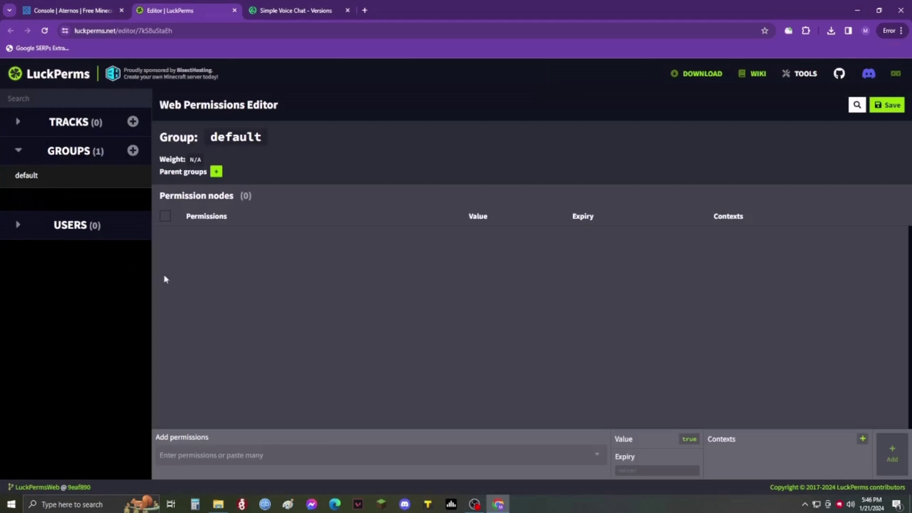
{"action": "left_click", "coordinate": [205, 455]}
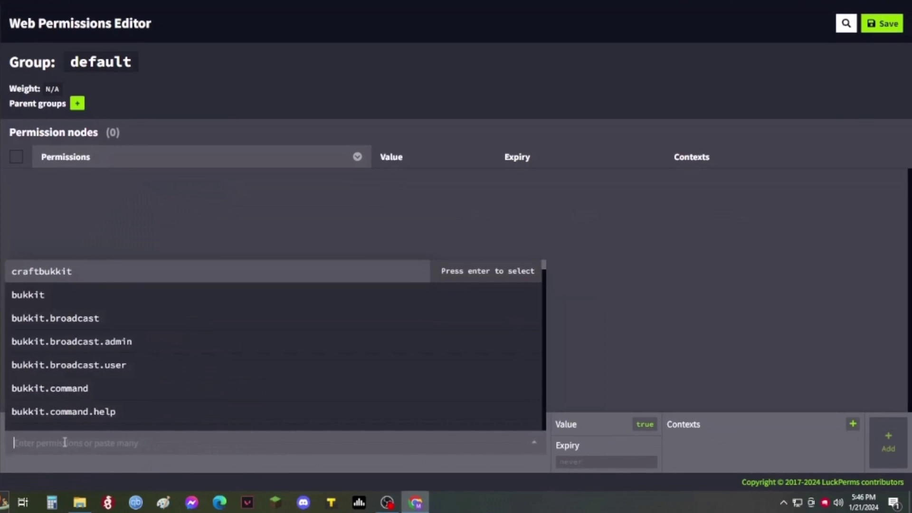
{"action": "type", "text": "voice"}
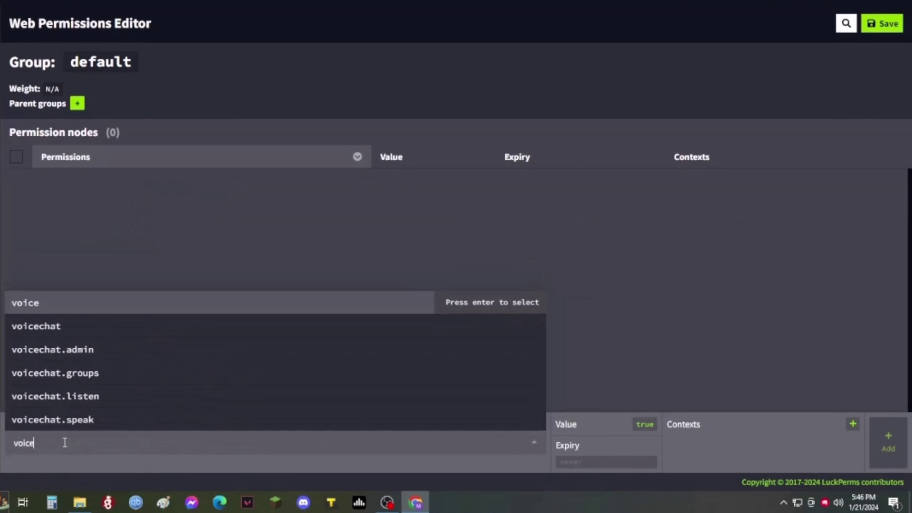
{"action": "type", "text": "chat"}
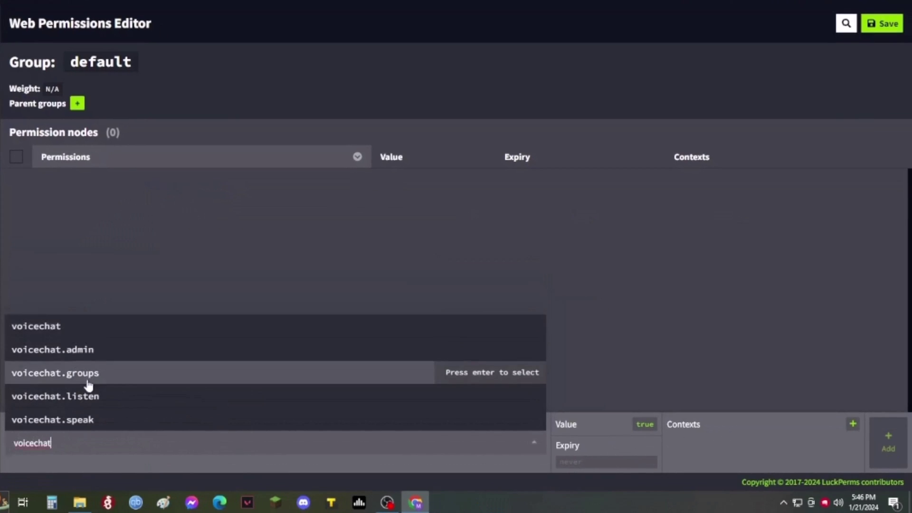
{"action": "left_click", "coordinate": [112, 376]}
{"action": "left_click", "coordinate": [118, 393]}
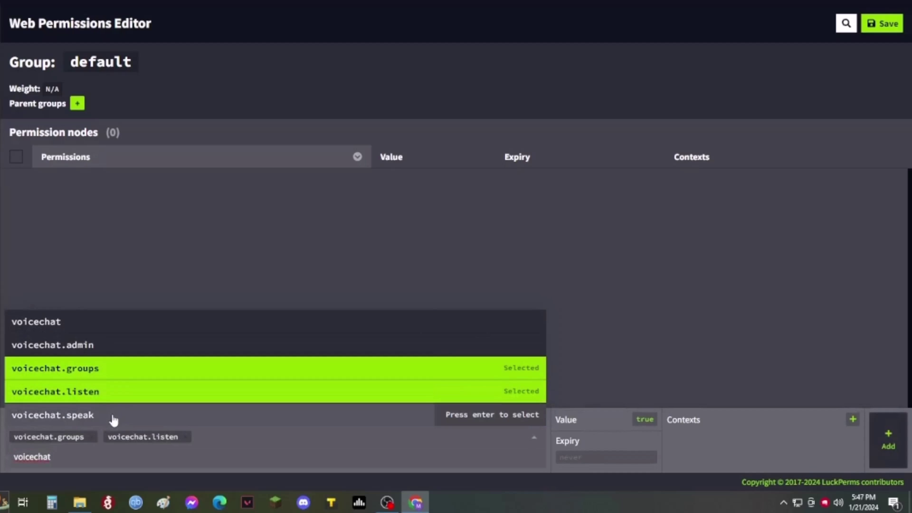
{"action": "left_click", "coordinate": [112, 416]}
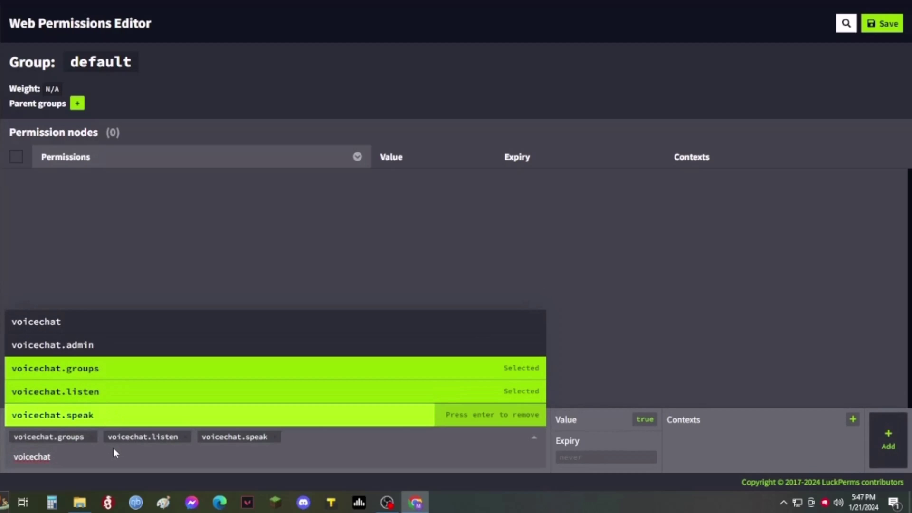
- Add voicechat.join and voicechat.leave, save the edits, and copy the applyedits command
{"action": "type", "text": ".join"}
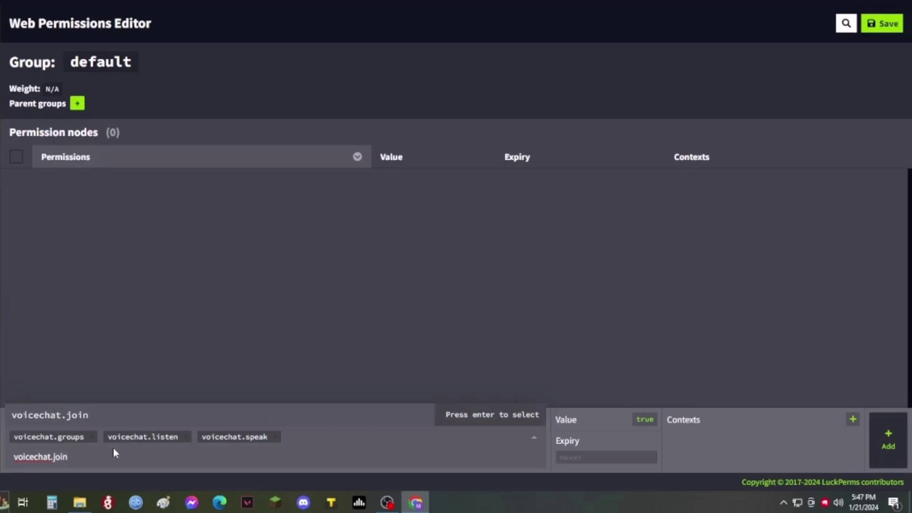
{"action": "key", "text": "Return"}
{"action": "type", "text": "vo"}
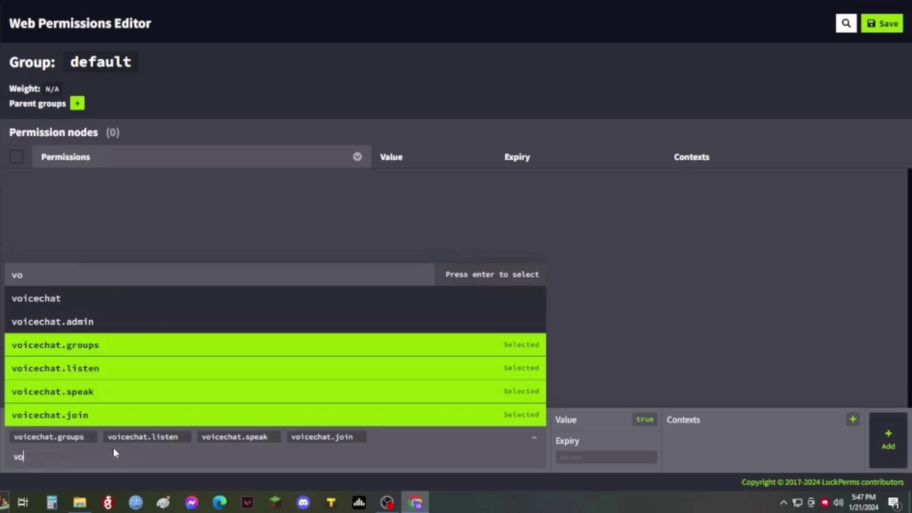
{"action": "type", "text": "icecha"}
{"action": "type", "text": "t.leave"}
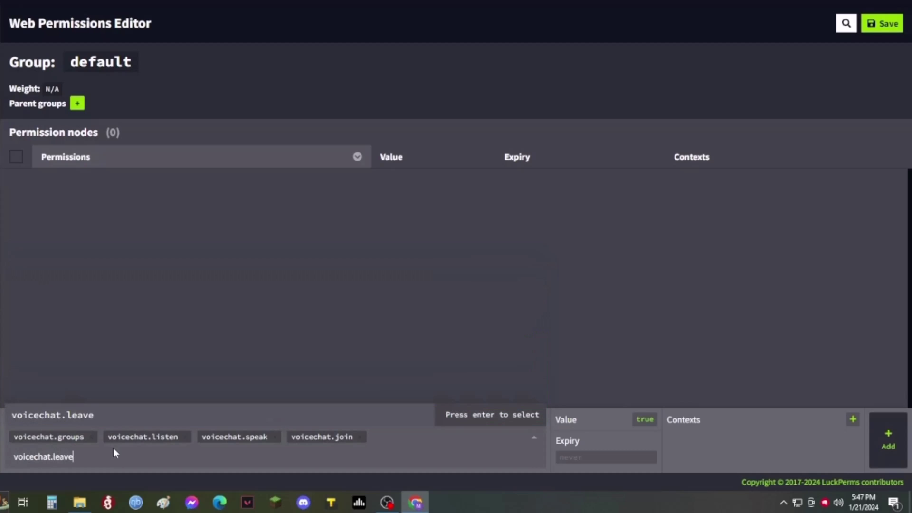
{"action": "key", "text": "Return"}
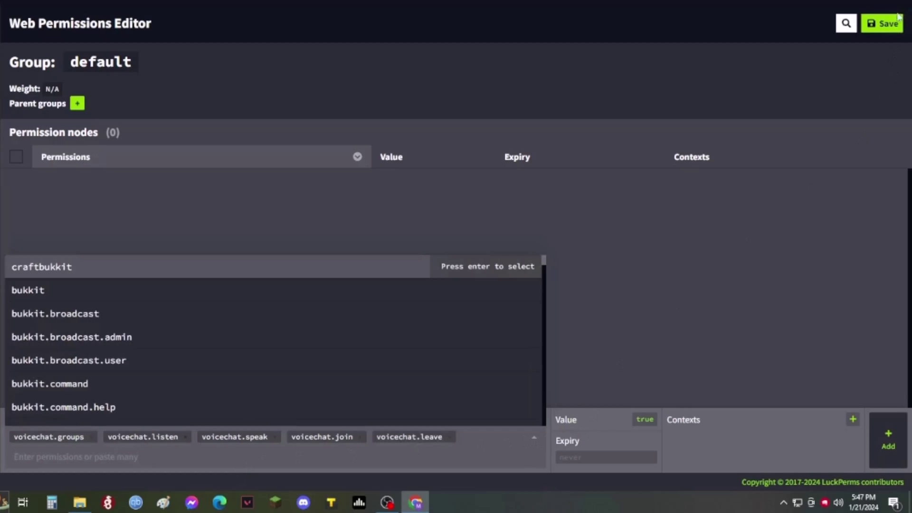
{"action": "left_click", "coordinate": [896, 105]}
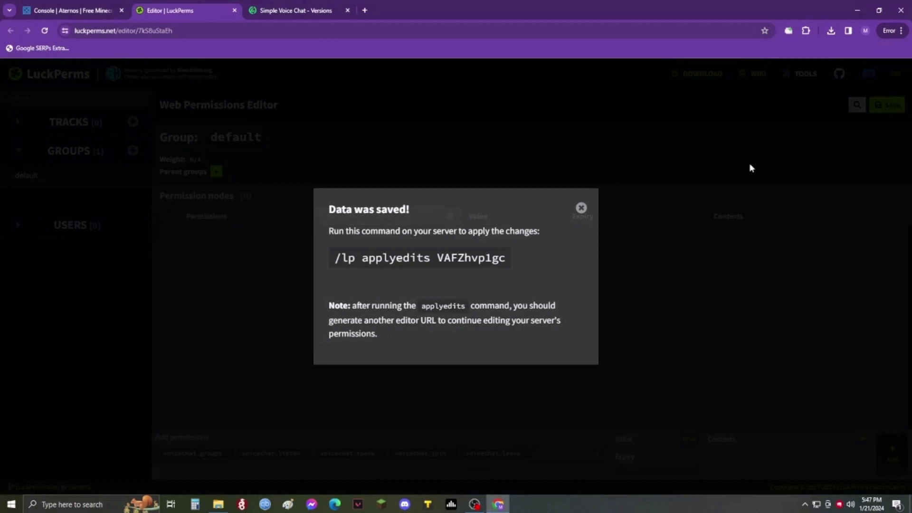
{"action": "left_click", "coordinate": [418, 262]}
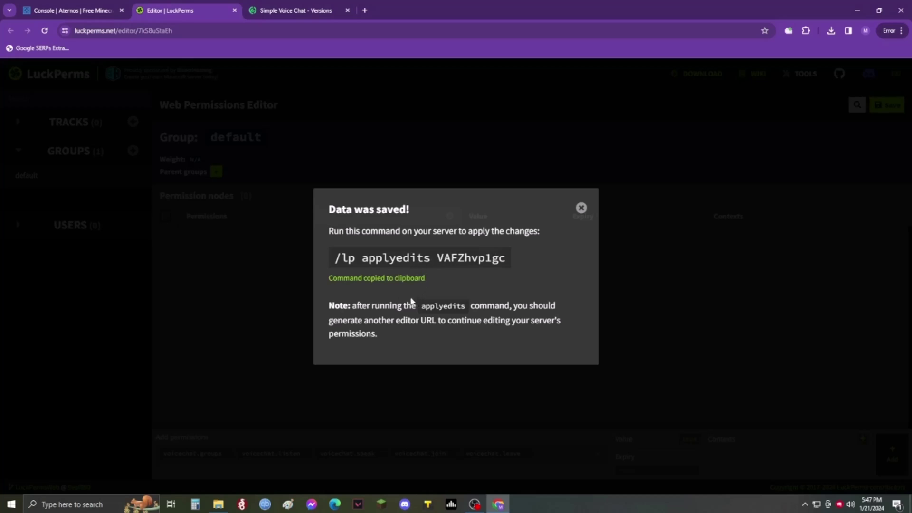
- Paste and run the /lp applyedits command in the Aternos console
{"action": "left_click", "coordinate": [103, 5]}
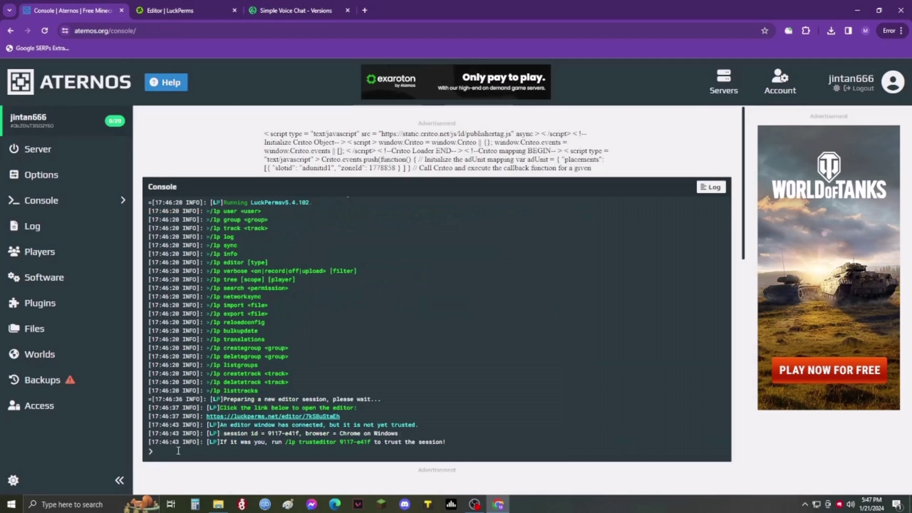
{"action": "key", "text": "ctrl+v"}
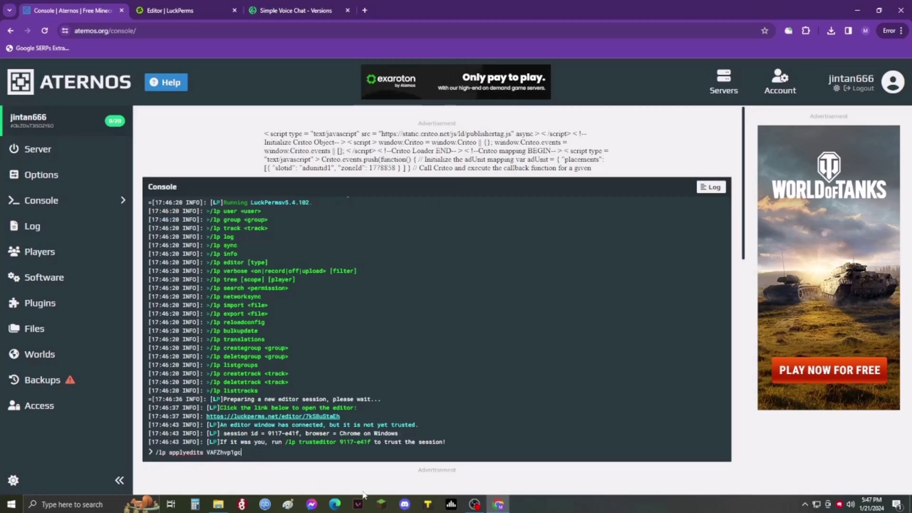
{"action": "key", "text": "Return"}
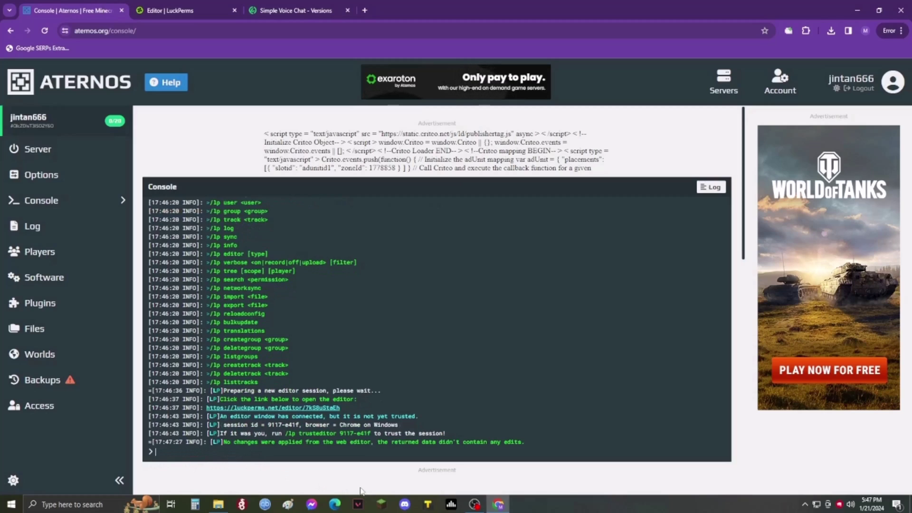
{"action": "left_click", "coordinate": [28, 157]}
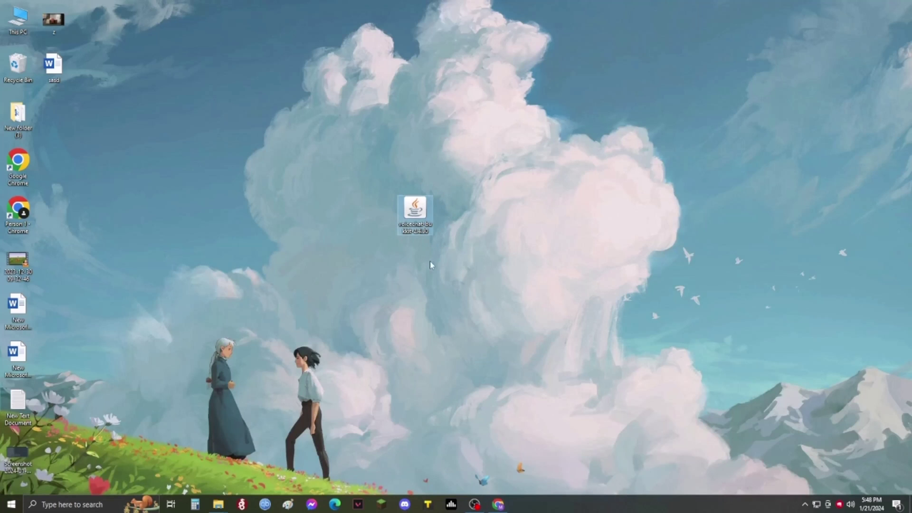
- Cut the voice chat jar and open the .minecraft mods folder via %appdata%
{"action": "key", "text": "ctrl+x"}
{"action": "left_click", "coordinate": [93, 502]}
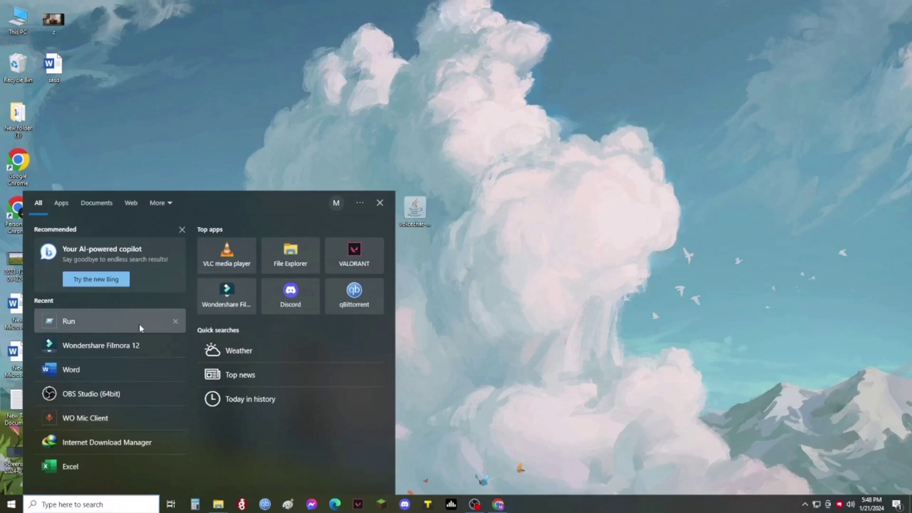
{"action": "left_click", "coordinate": [139, 328]}
{"action": "left_click", "coordinate": [50, 445]}
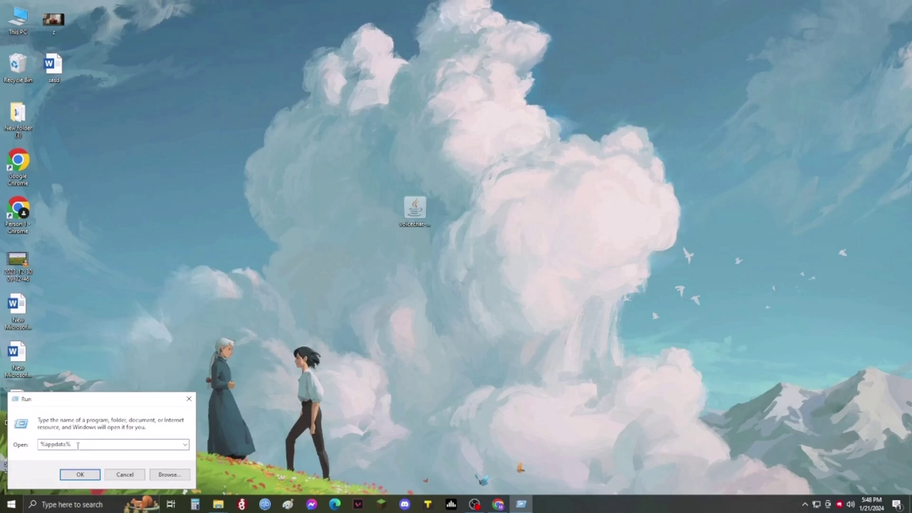
{"action": "left_click", "coordinate": [93, 473]}
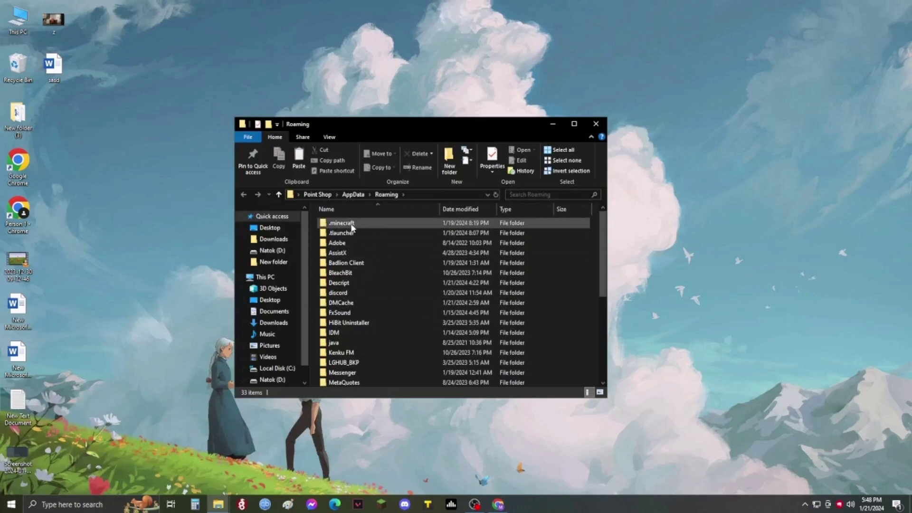
{"action": "double_click", "coordinate": [383, 225]}
{"action": "left_click", "coordinate": [332, 323]}
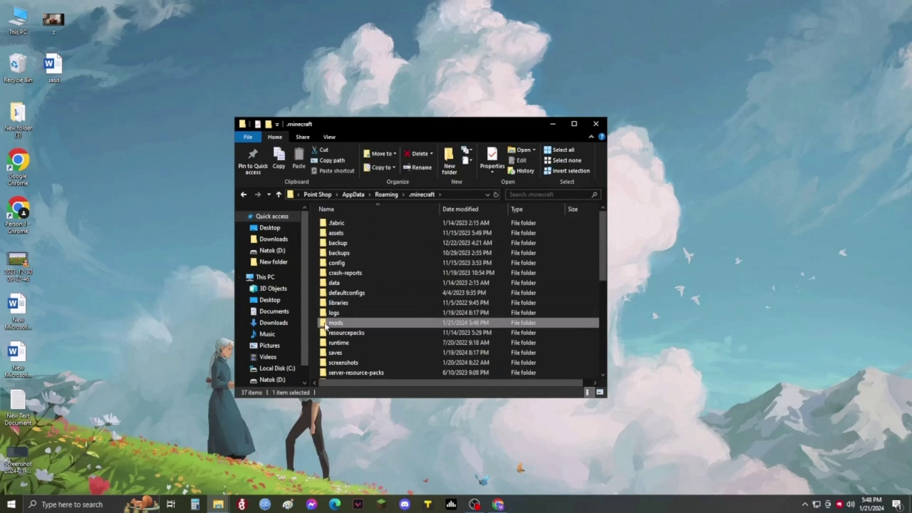
{"action": "double_click", "coordinate": [354, 323]}
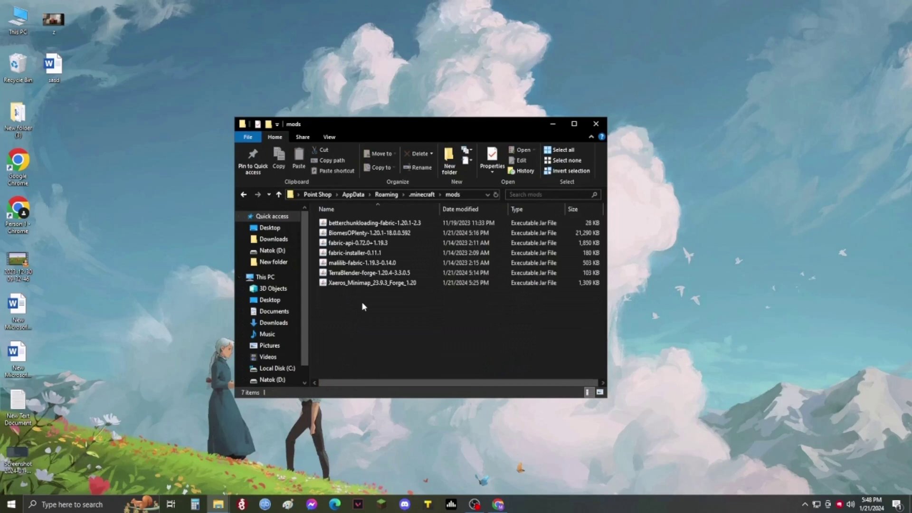
- Paste voicechat-bukkit-2.4.30.jar into the mods folder
{"action": "right_click", "coordinate": [361, 307]}
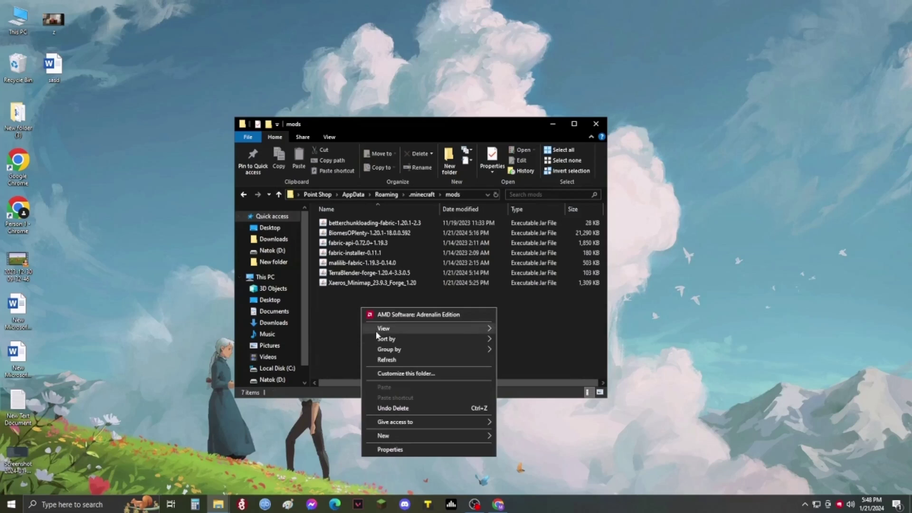
{"action": "left_click", "coordinate": [663, 326]}
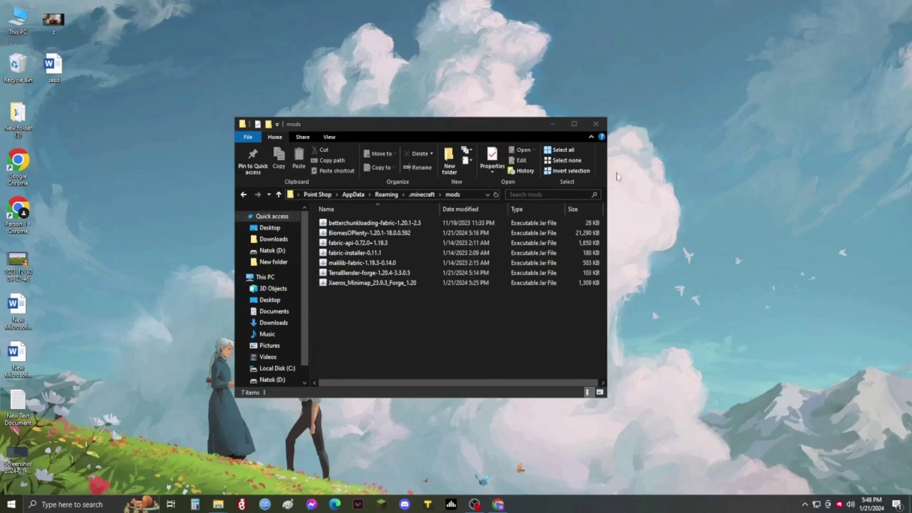
{"action": "left_click", "coordinate": [553, 124]}
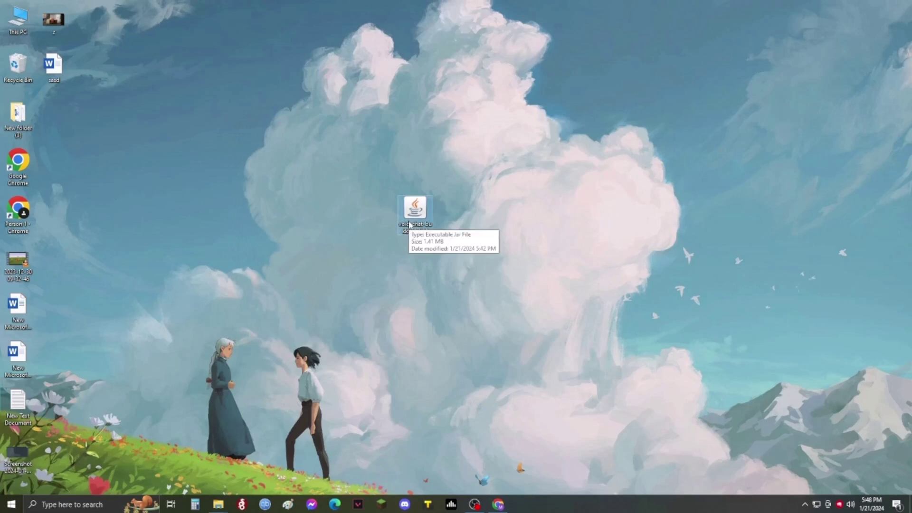
{"action": "mouse_move", "coordinate": [218, 505]}
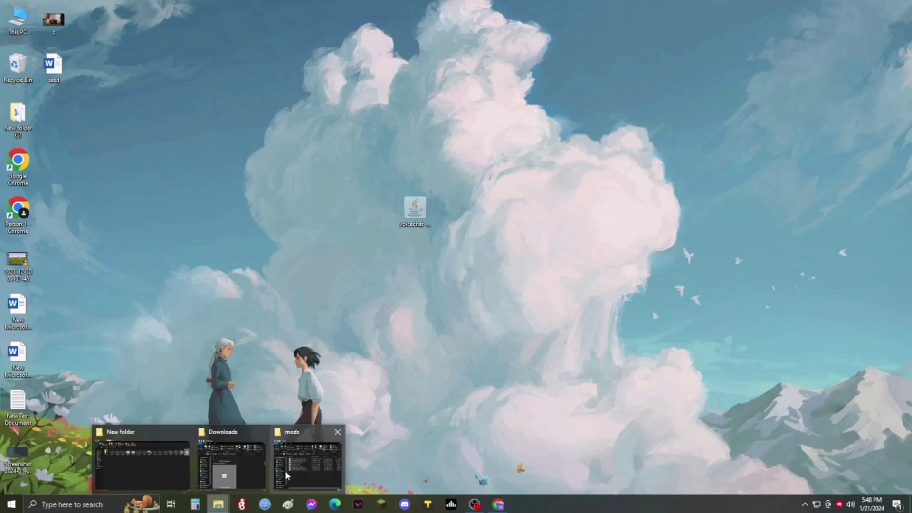
{"action": "left_click", "coordinate": [288, 475]}
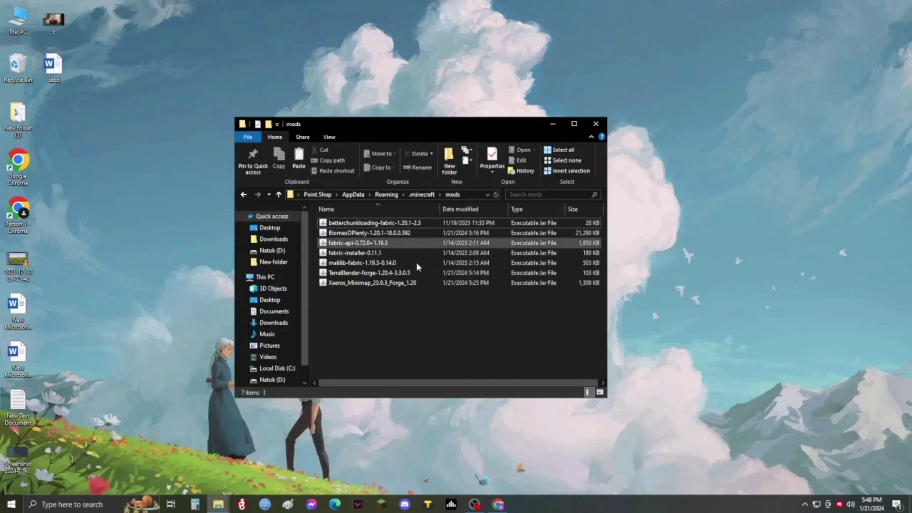
{"action": "key", "text": "ctrl+v"}
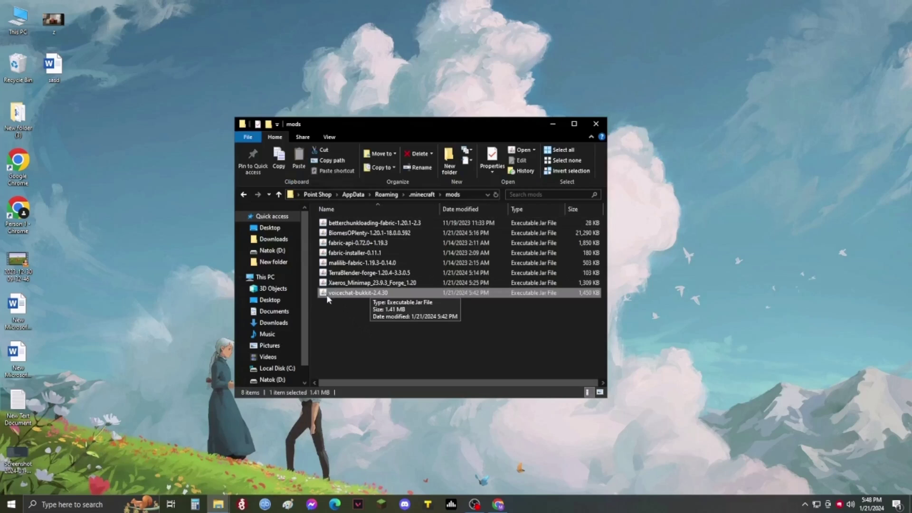
- Close the mods folder window and bring the Aternos overview back, showing PaperMC 1.20.1 online
{"action": "left_click", "coordinate": [596, 123]}
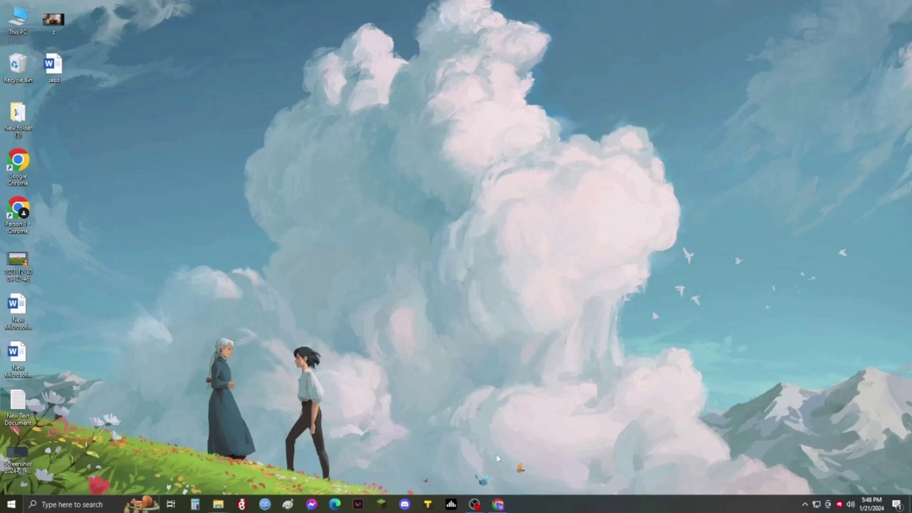
{"action": "left_click", "coordinate": [497, 504]}
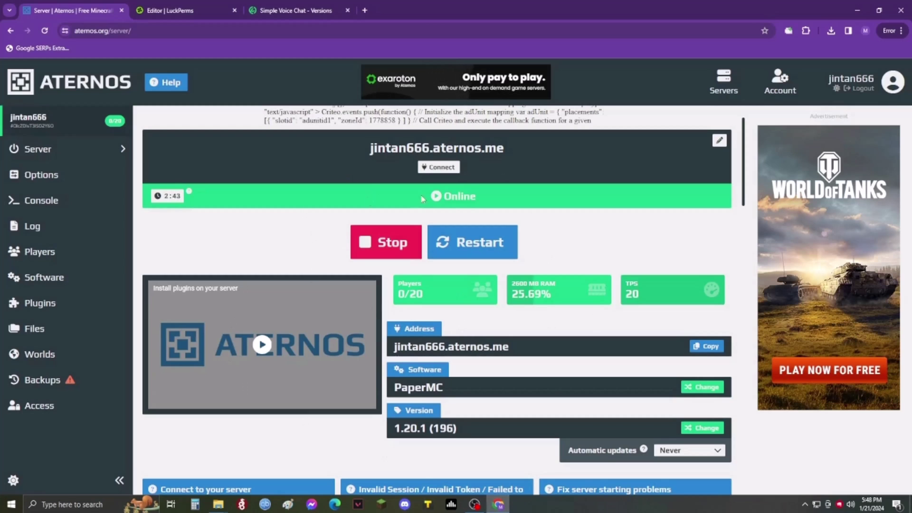